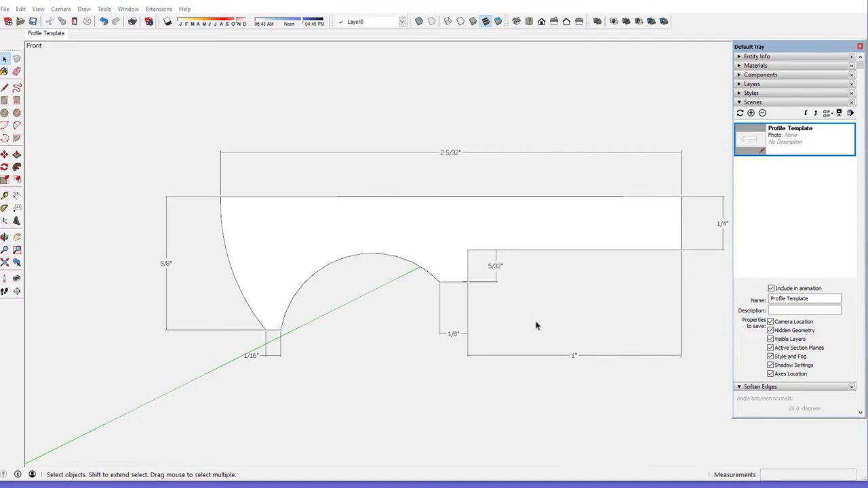
Orbit and zoom out to view the knob profile at an angle
middle_drag(457, 272, 614, 322)
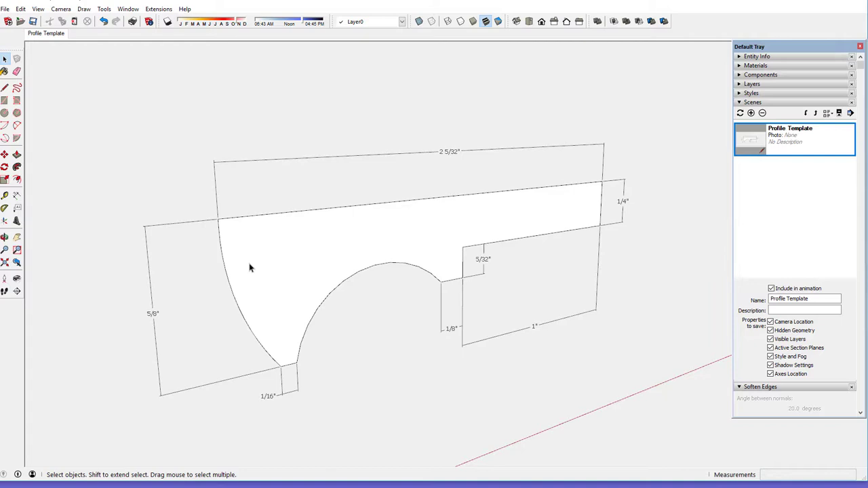
scroll(249, 267, down, 1)
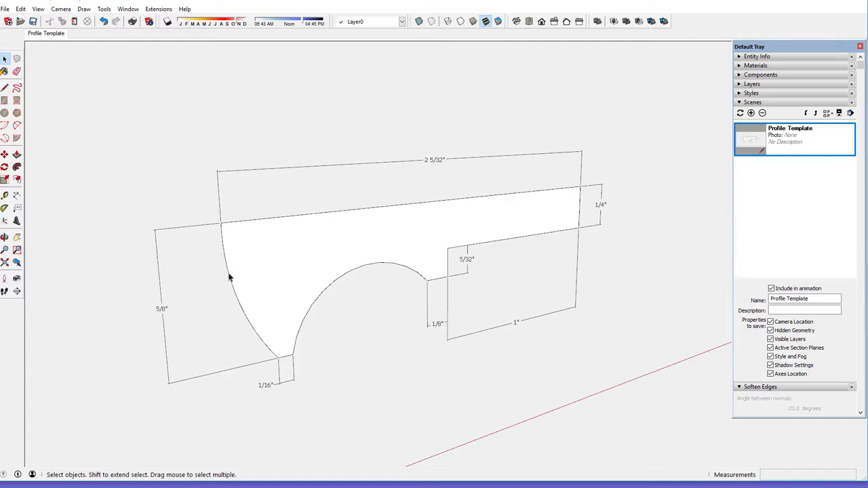
scroll(229, 277, down, 1)
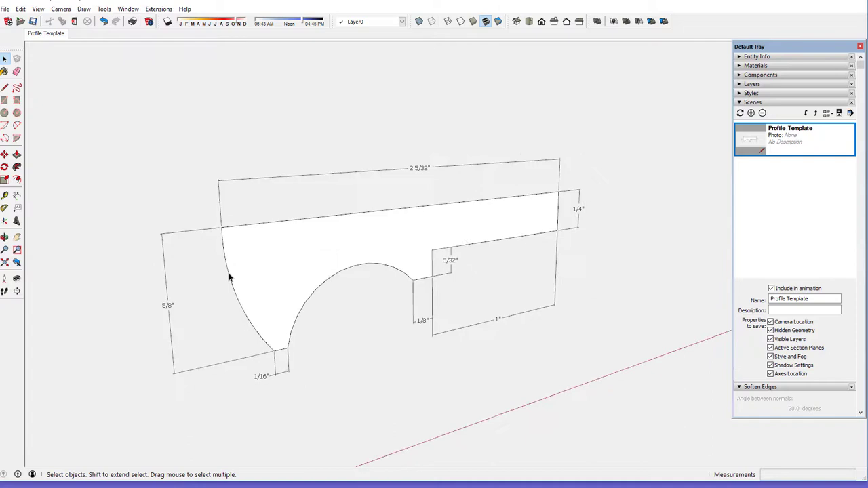
scroll(229, 277, down, 1)
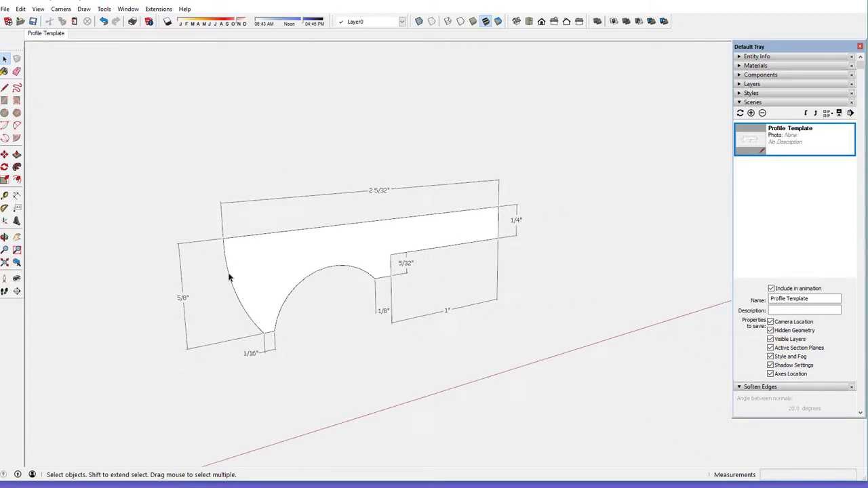
scroll(229, 277, down, 1)
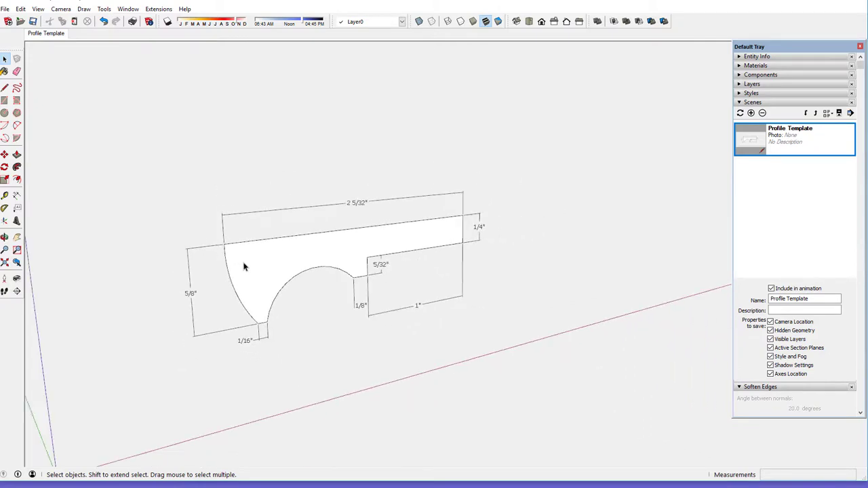
Copy the profile group to the right along the red axis, then zoom in on the copy
double_click(246, 266)
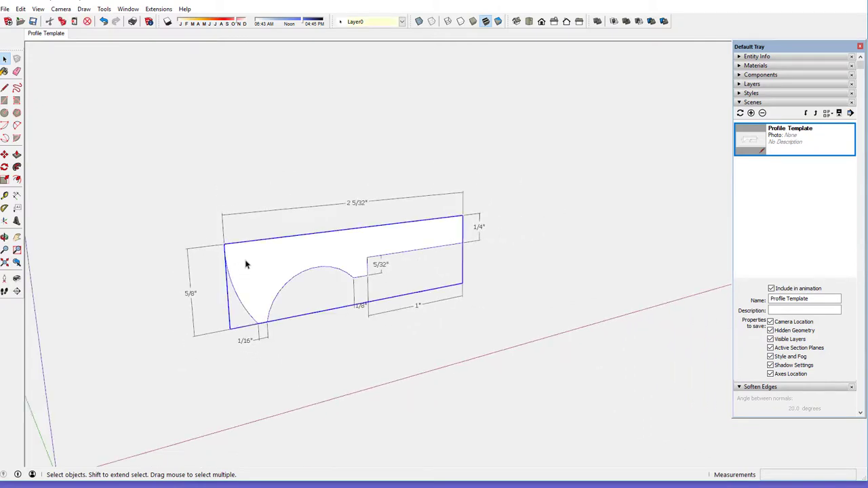
click(5, 155)
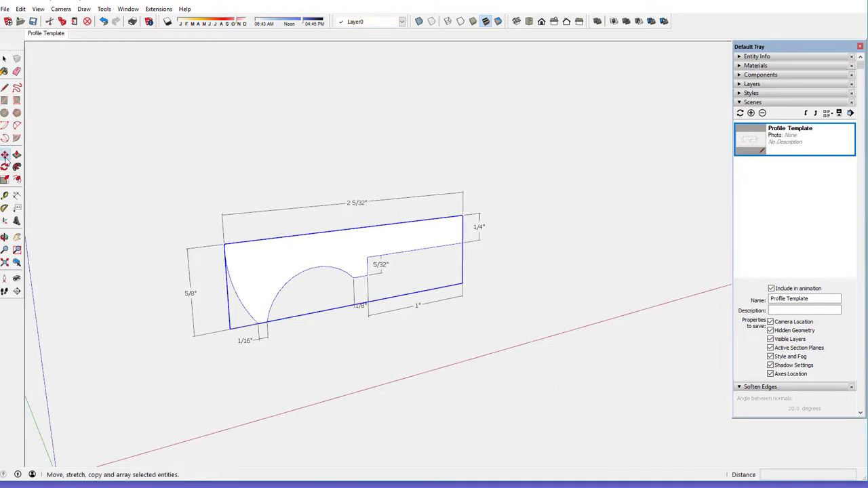
key(ctrl)
click(260, 254)
scroll(320, 248, down, 3)
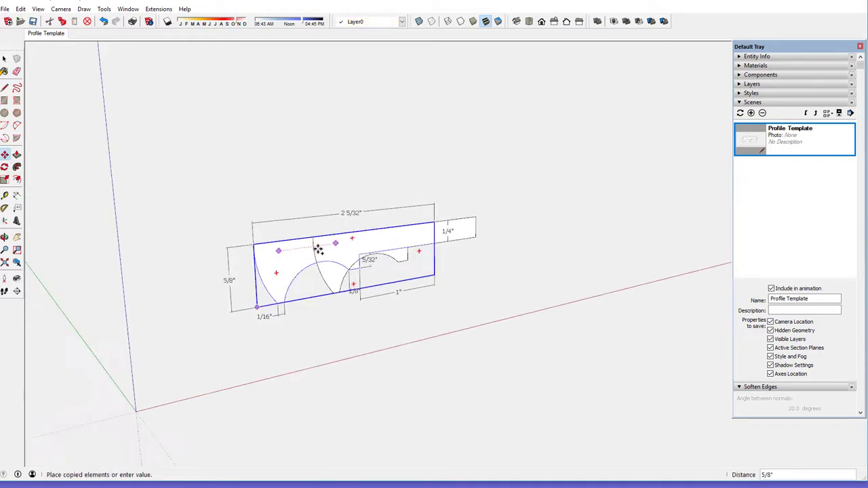
scroll(271, 258, down, 1)
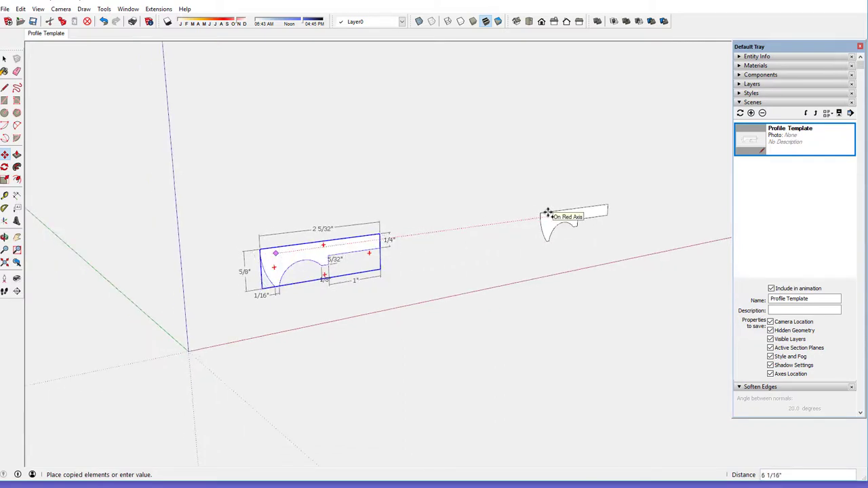
click(573, 215)
scroll(612, 212, up, 4)
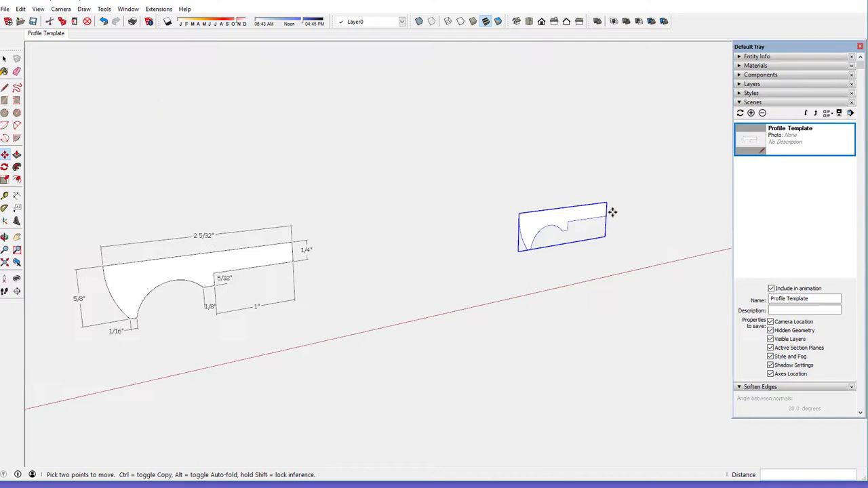
scroll(600, 218, up, 4)
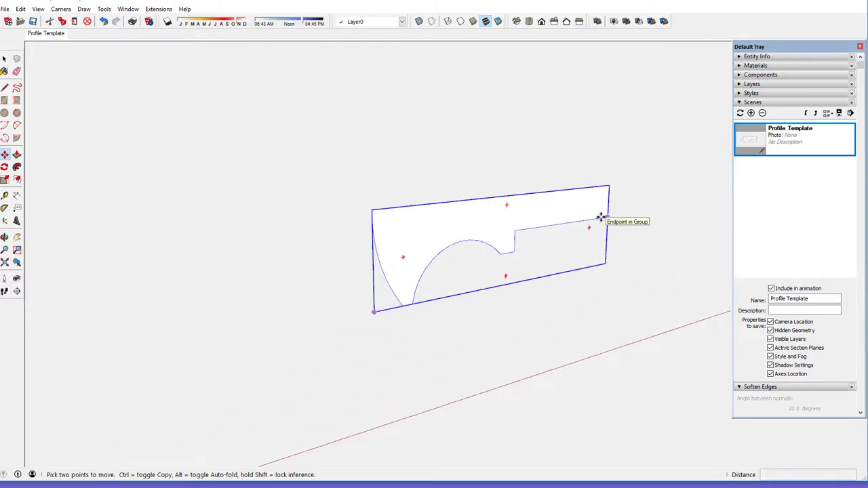
scroll(601, 218, up, 2)
Draw an upright 9/16" radius circle centred on the copied profile's top-right corner
key(o)
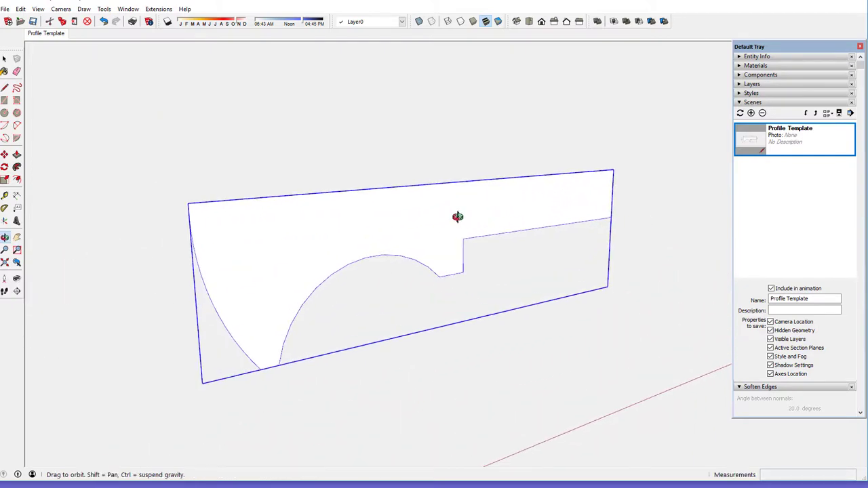
key(m)
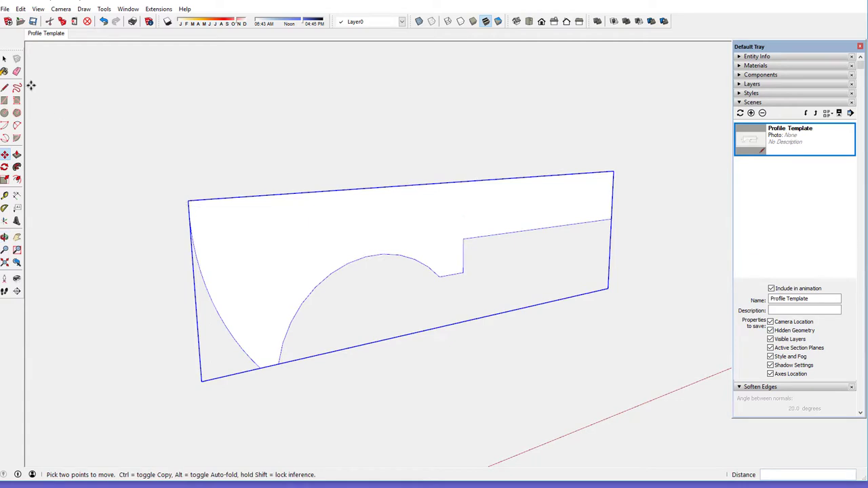
click(5, 113)
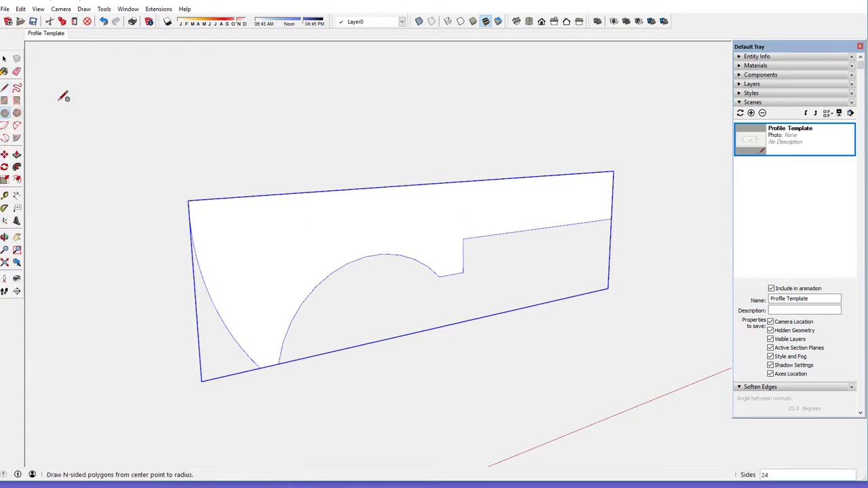
click(650, 167)
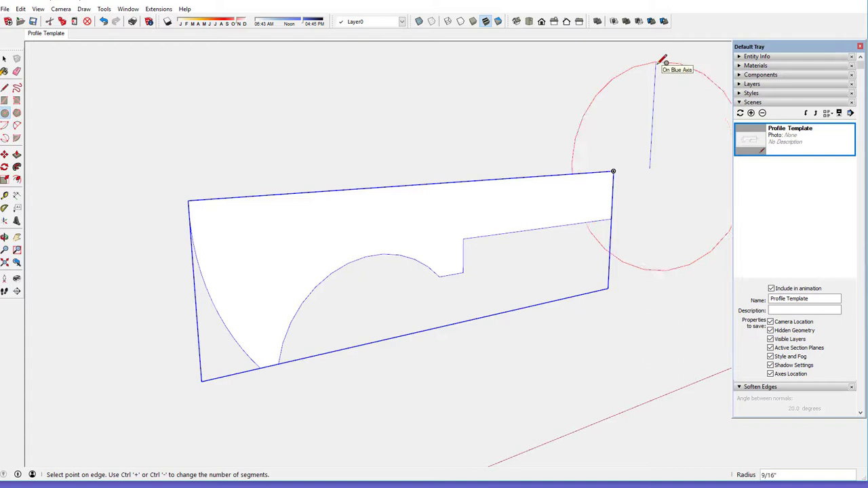
click(664, 60)
scroll(474, 217, down, 2)
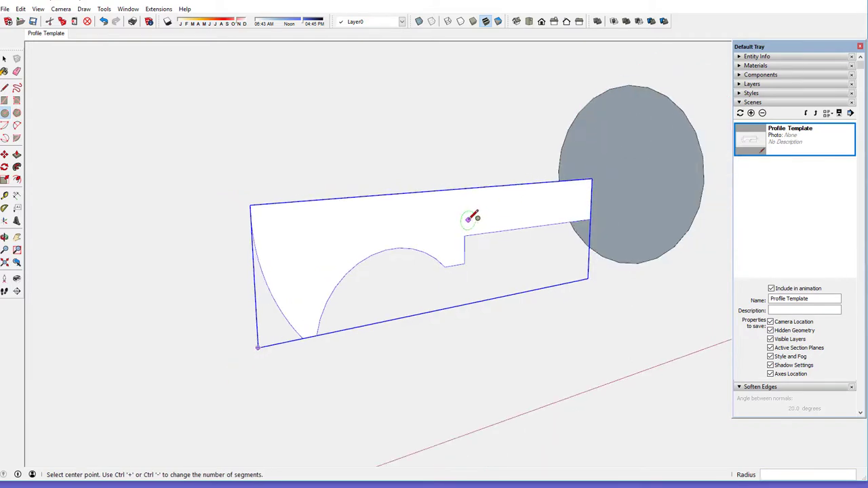
middle_drag(473, 217, 422, 192)
click(5, 60)
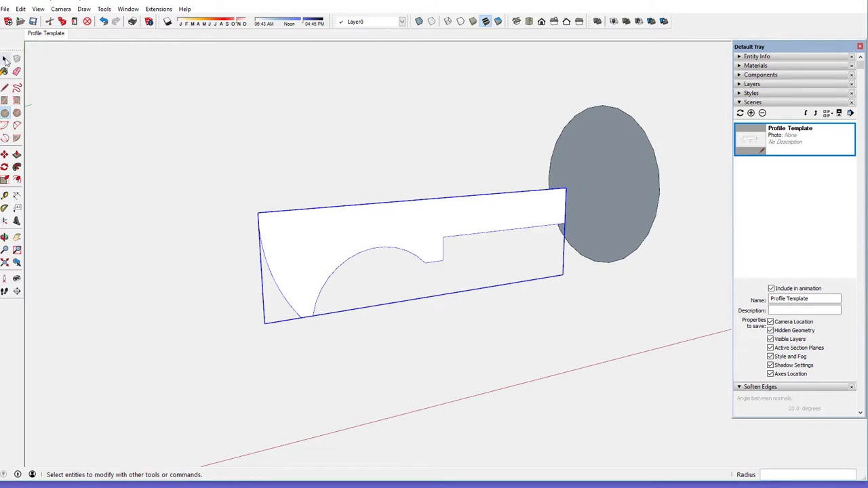
Sweep the copied profile face around the circle with Follow Me inside the profile group
click(614, 158)
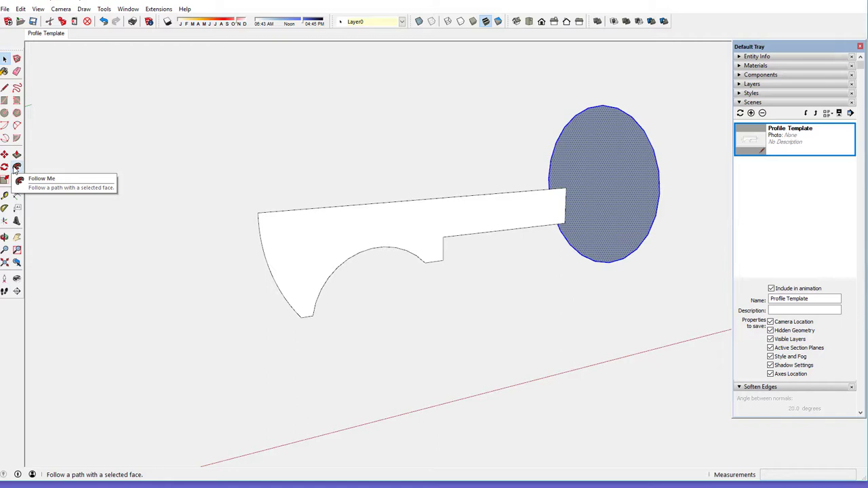
click(16, 168)
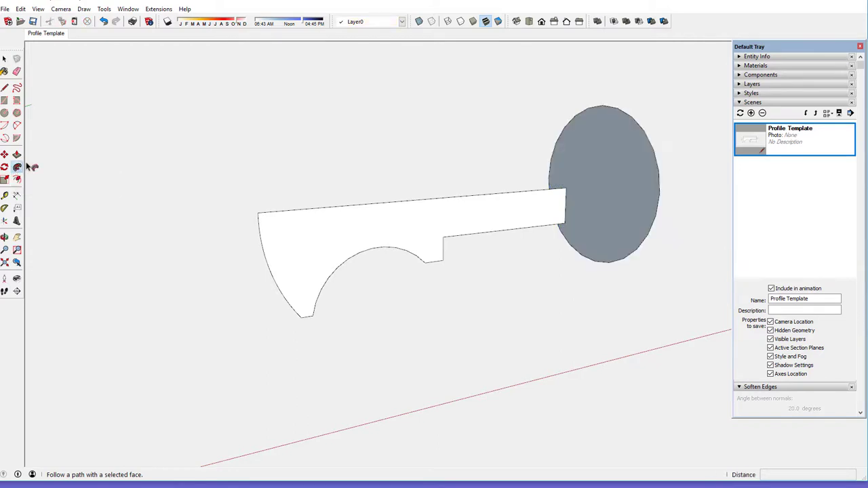
right_click(434, 226)
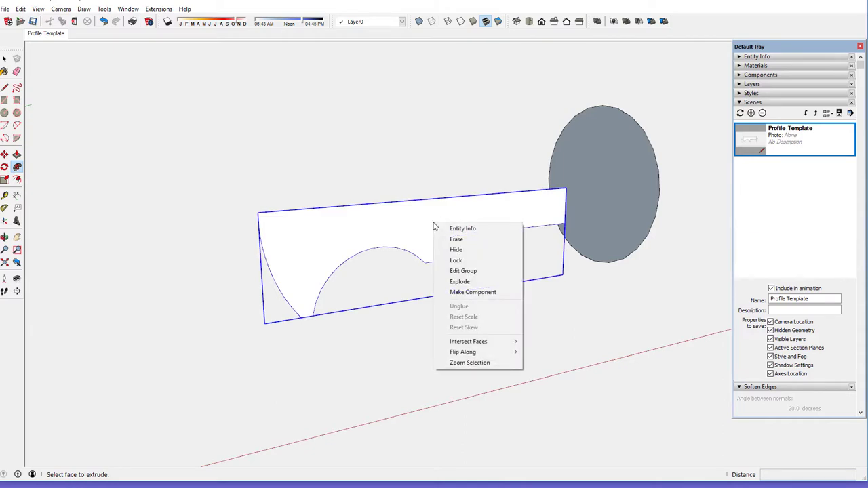
click(461, 271)
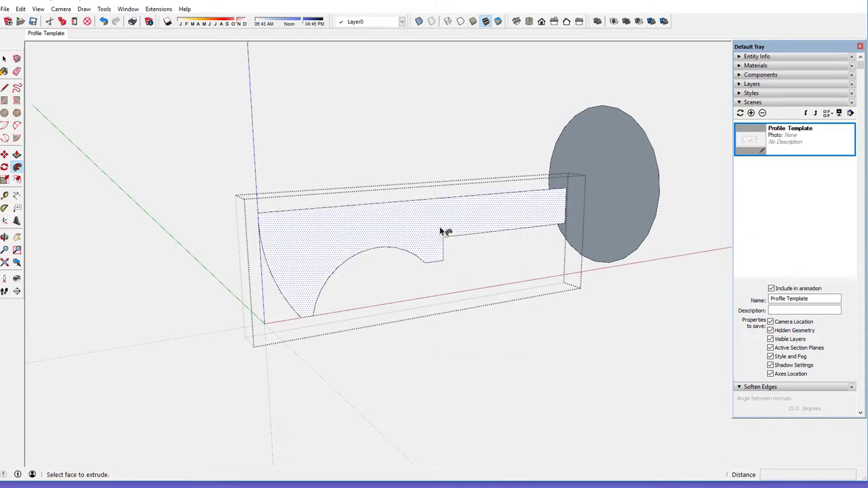
click(441, 230)
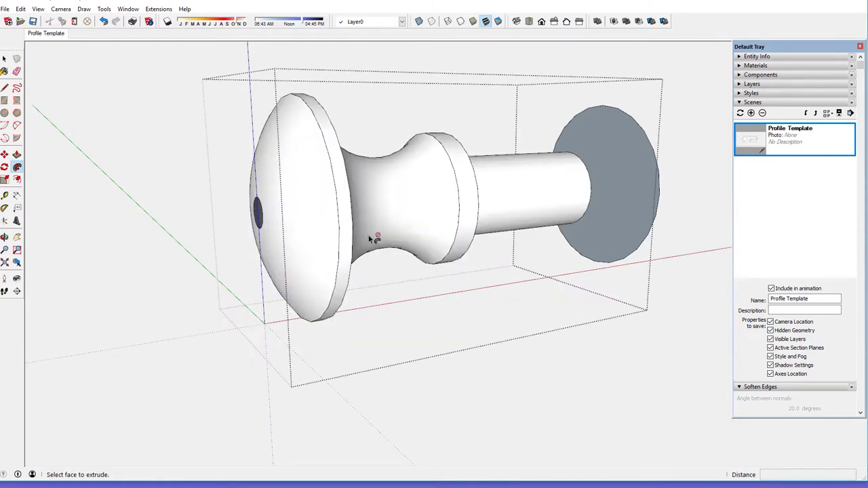
mouse_move(310, 220)
middle_down()
mouse_move(339, 247)
mouse_move(528, 256)
mouse_move(518, 177)
mouse_move(521, 205)
mouse_move(539, 230)
mouse_move(570, 242)
mouse_move(634, 230)
mouse_move(540, 258)
mouse_move(500, 255)
mouse_move(471, 227)
mouse_move(455, 189)
mouse_move(416, 192)
mouse_move(333, 271)
middle_up()
Close the group, then undo three times to restore the flat profile and circle
scroll(374, 288, down, 2)
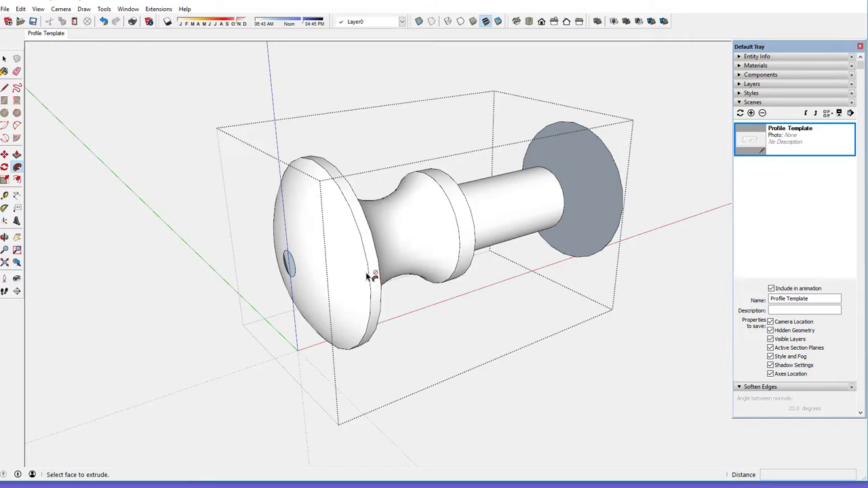
right_click(204, 206)
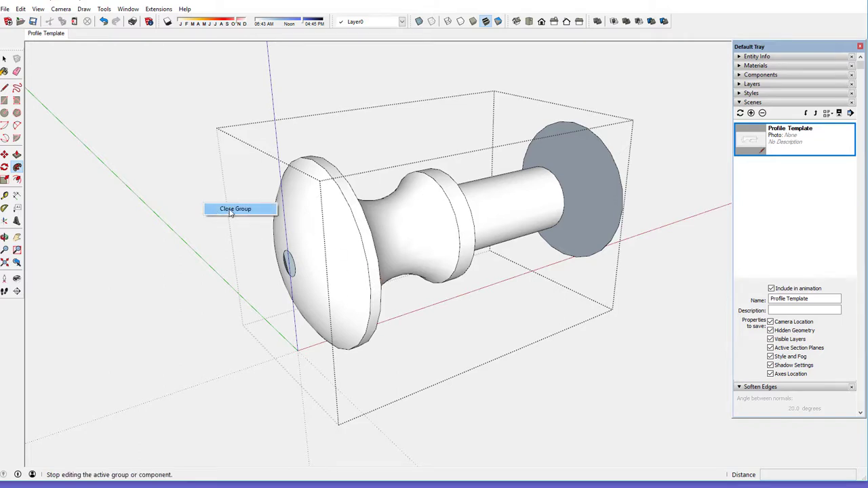
click(230, 210)
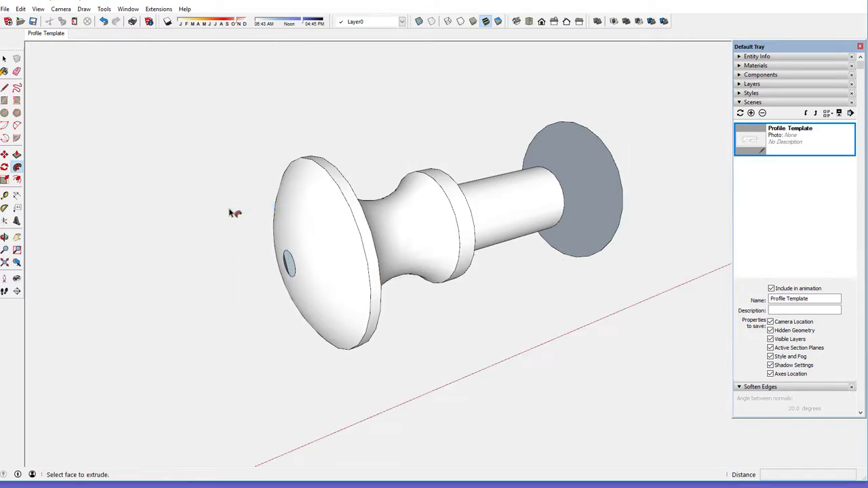
click(104, 21)
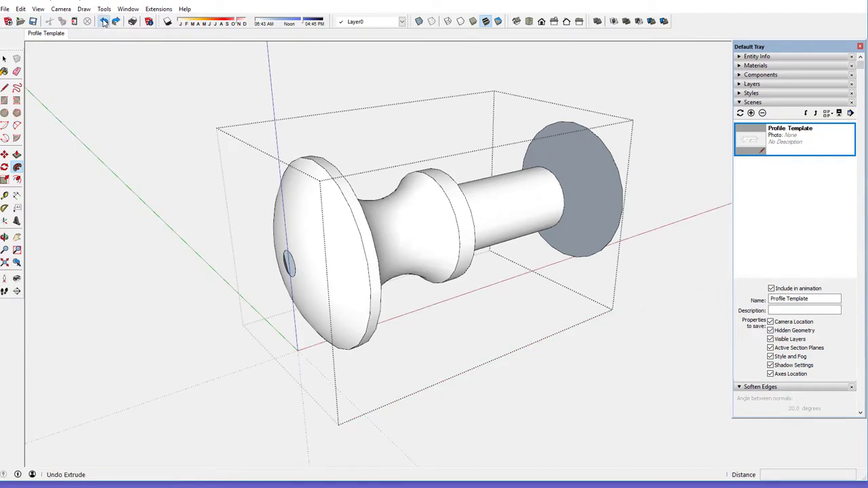
click(104, 22)
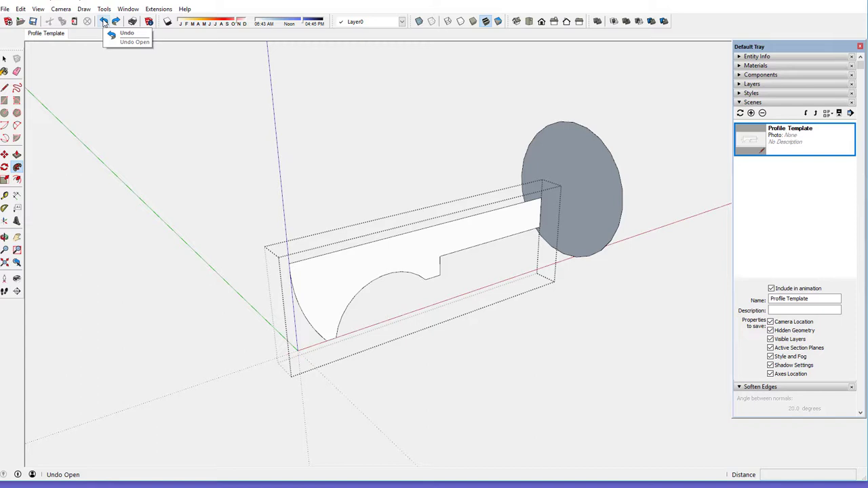
click(103, 22)
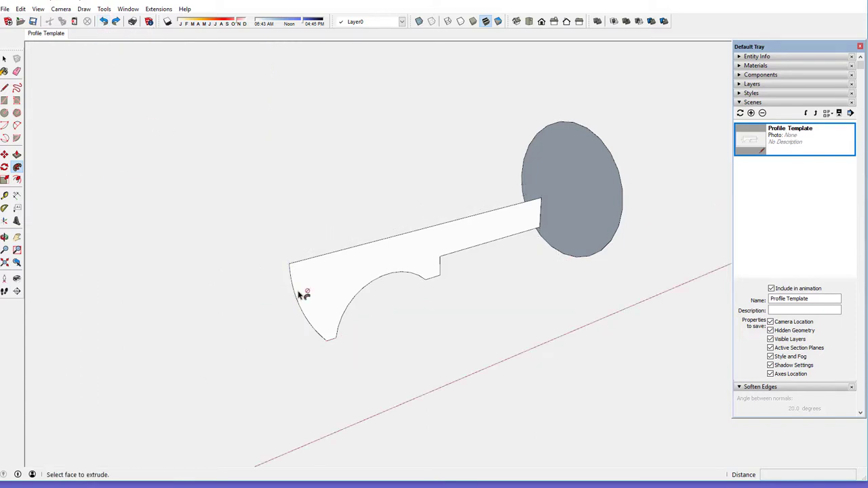
scroll(303, 294, down, 3)
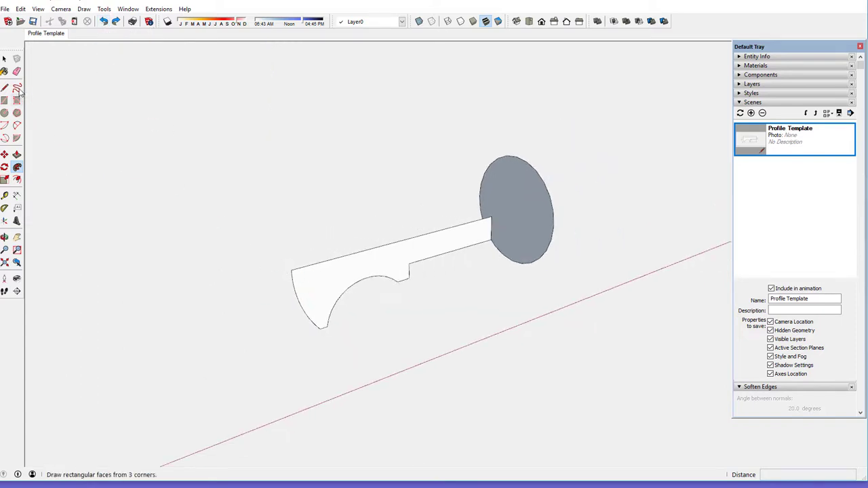
Box-select the profile and circle together and scale them up by a factor of 10
click(5, 59)
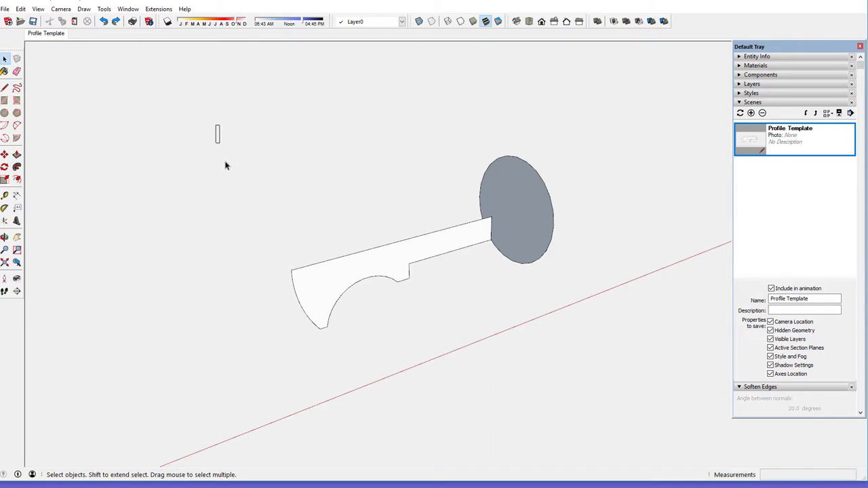
mouse_move(226, 166)
mouse_down()
mouse_move(332, 278)
mouse_move(577, 342)
mouse_move(634, 366)
mouse_move(632, 377)
mouse_up()
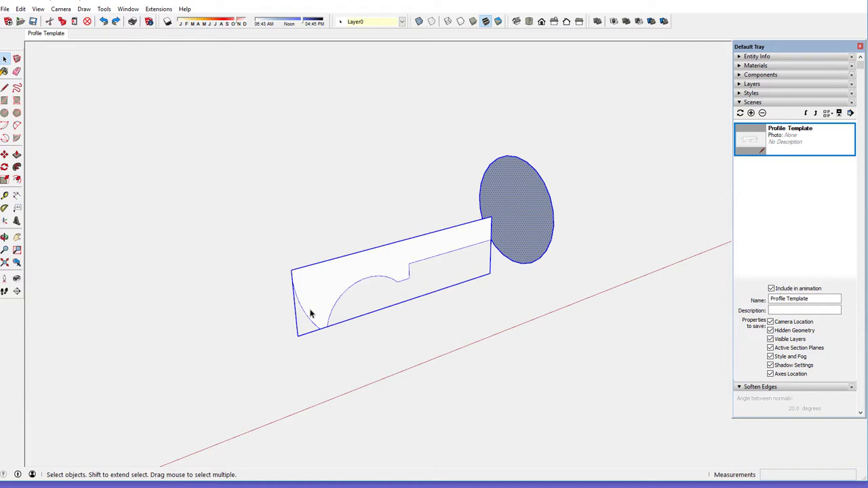
click(3, 178)
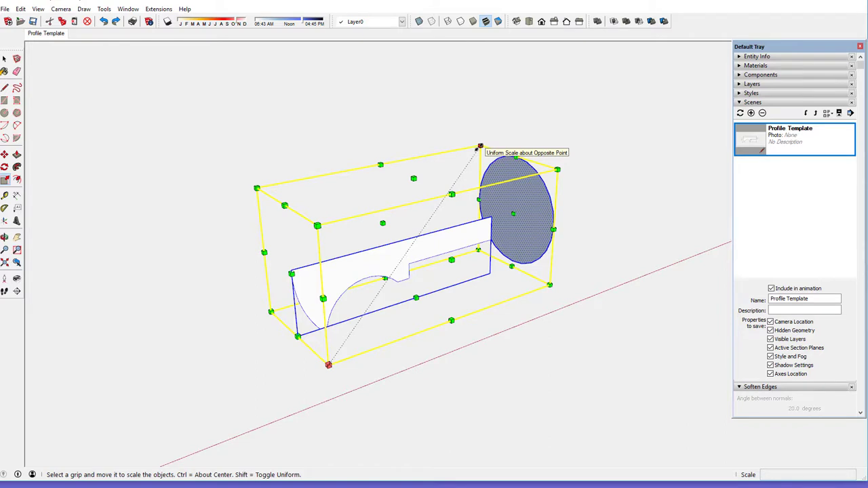
drag(480, 146, 521, 99)
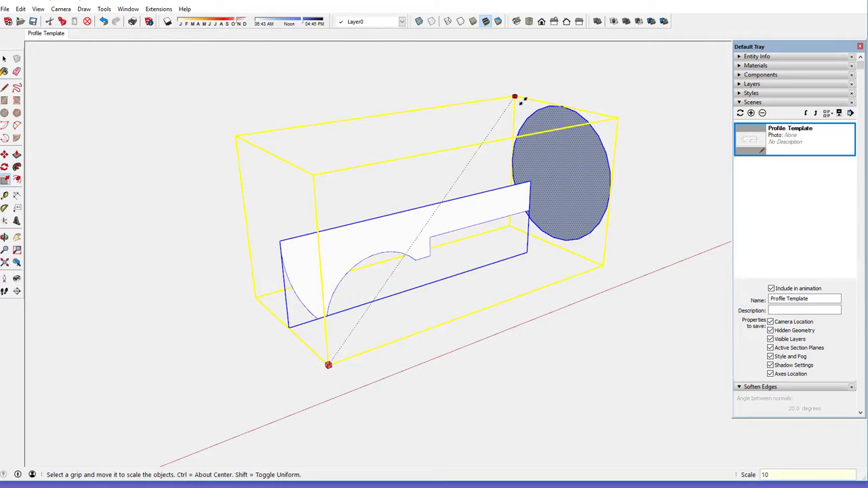
key(Return)
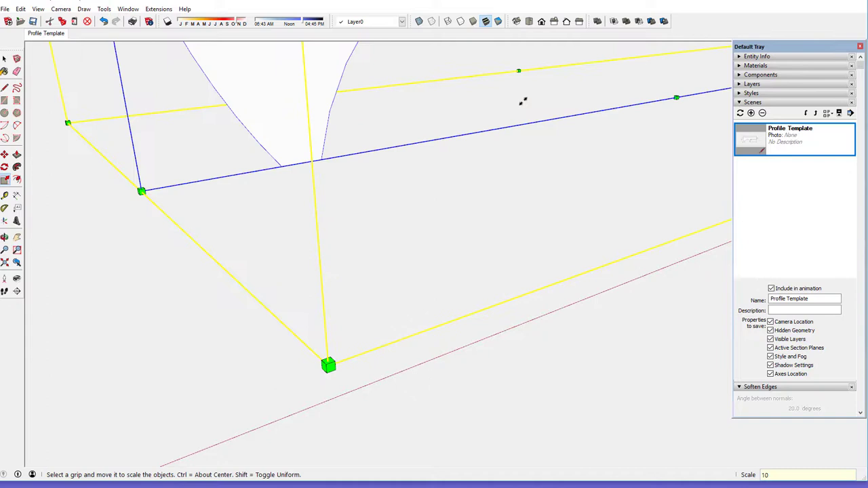
Zoom to the whole model and select only the enlarged circle as the sweep path
click(4, 265)
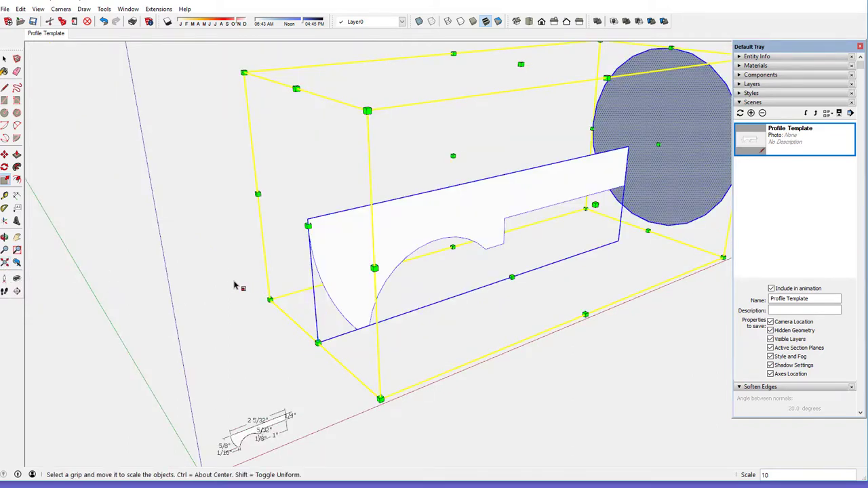
scroll(234, 286, down, 2)
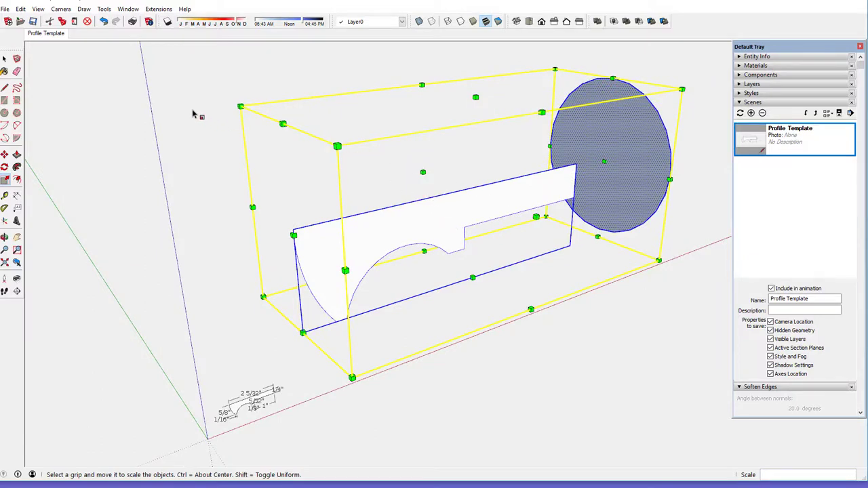
click(4, 59)
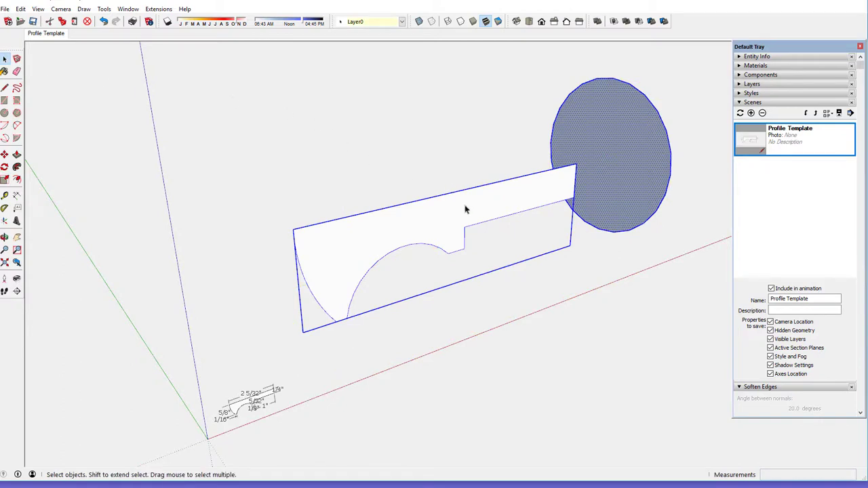
middle_drag(466, 202, 456, 192)
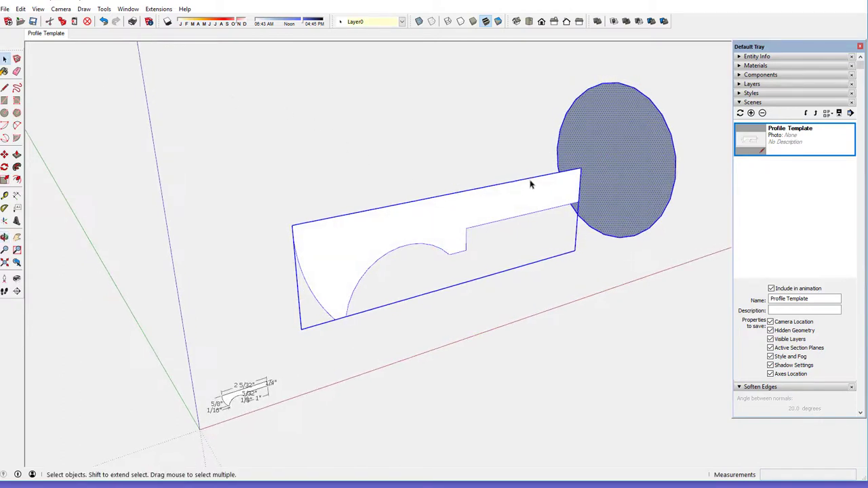
click(528, 137)
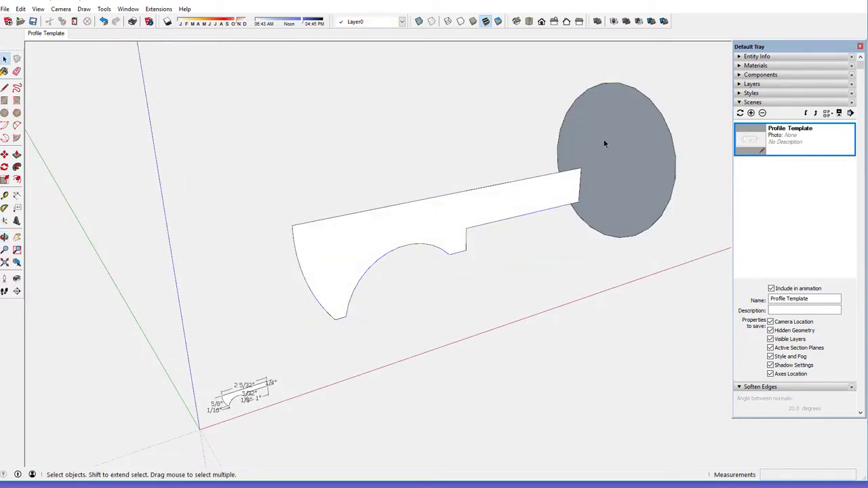
click(603, 139)
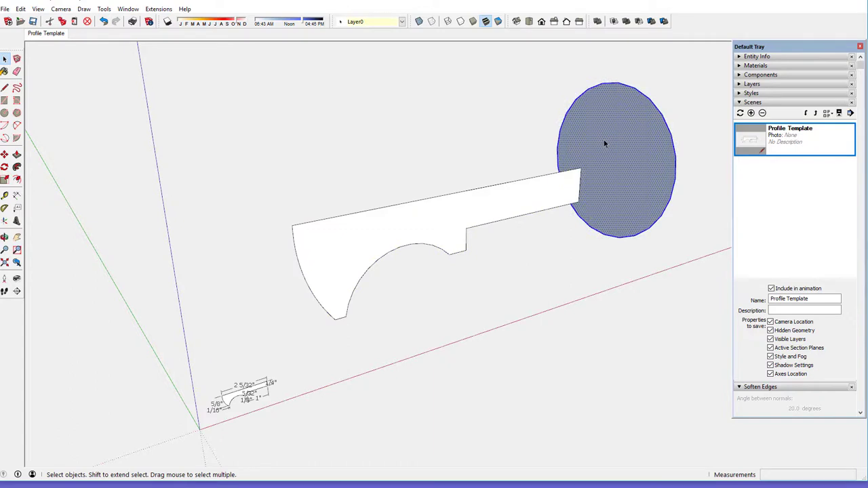
Inside the profile group, sweep the enlarged profile face around the circle with Follow Me
click(17, 167)
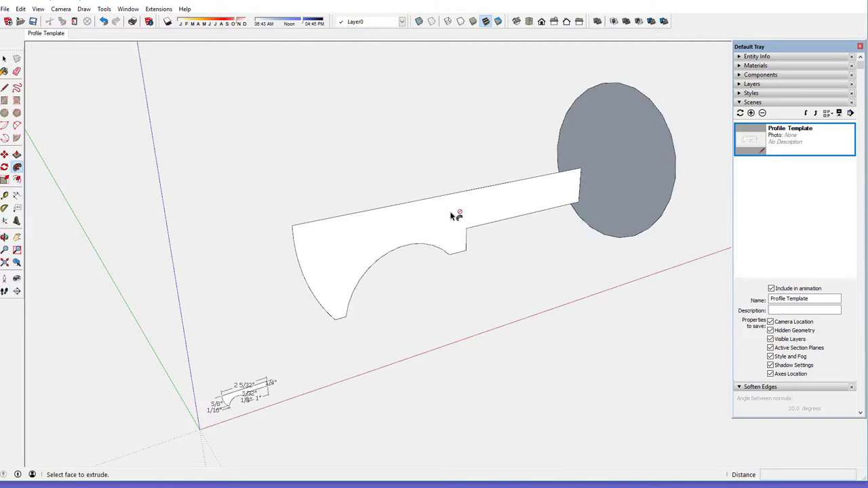
right_click(451, 215)
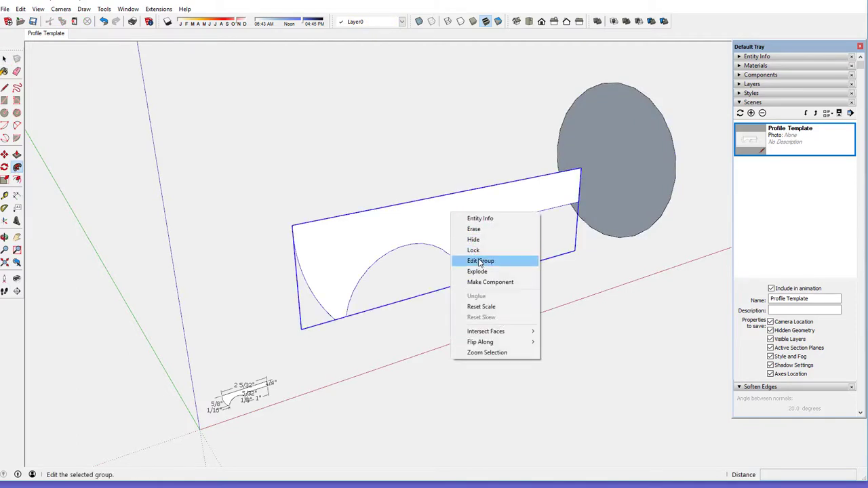
click(481, 261)
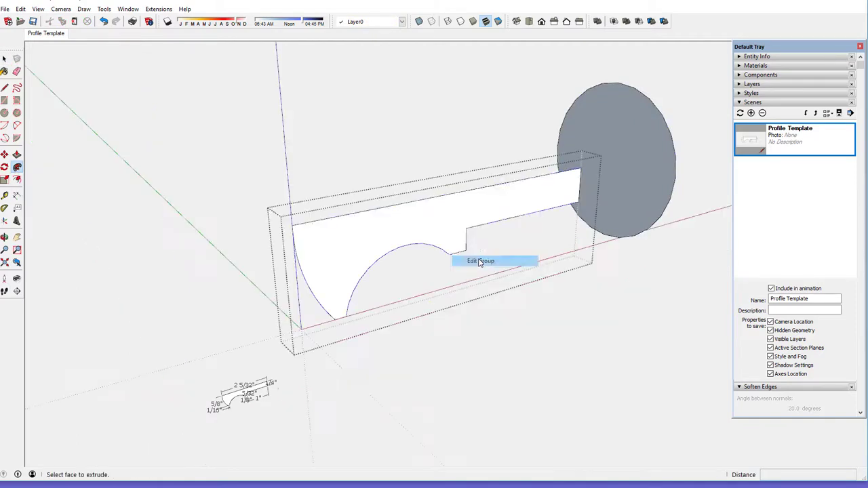
click(394, 230)
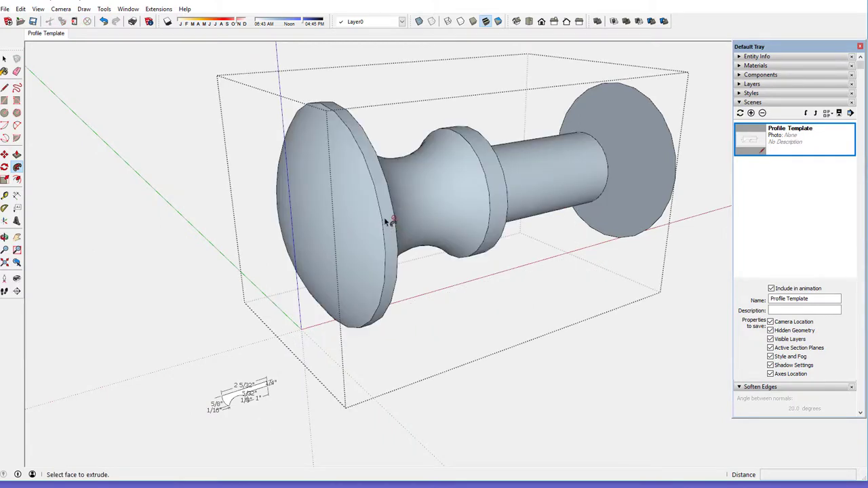
middle_drag(384, 219, 406, 212)
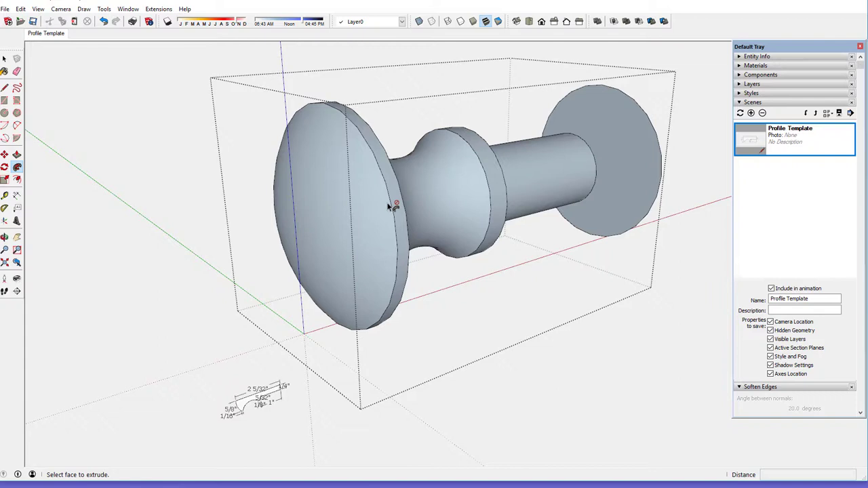
Select all the knob's geometry, apply Reverse Faces, and close the group
click(5, 59)
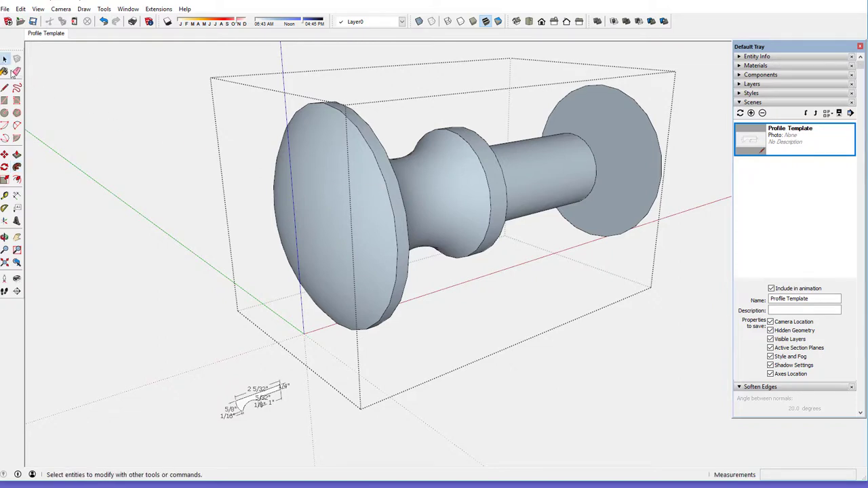
triple_click(384, 214)
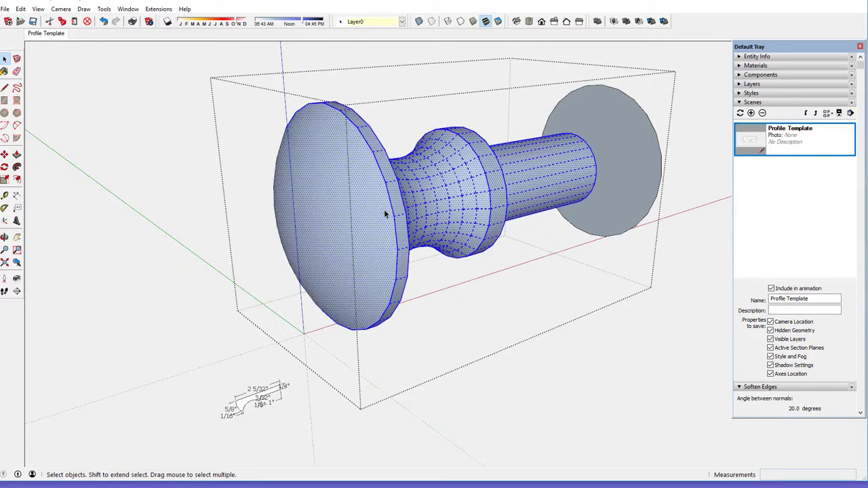
click(384, 214)
triple_click(384, 214)
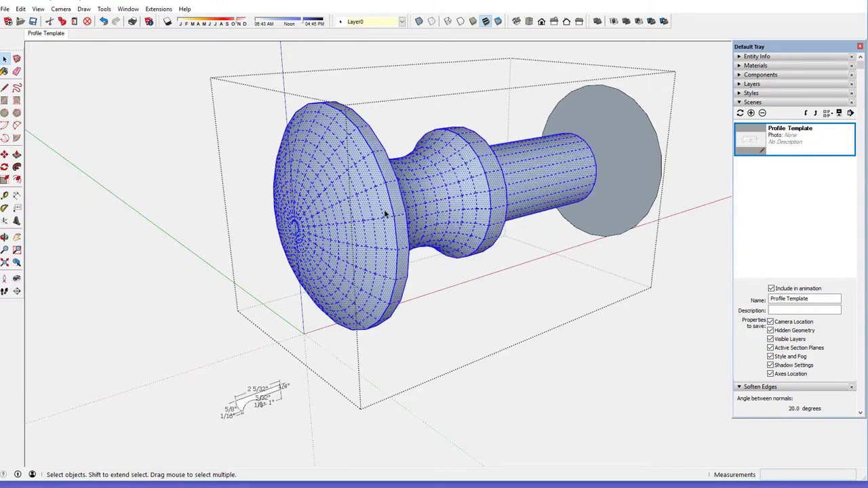
right_click(384, 214)
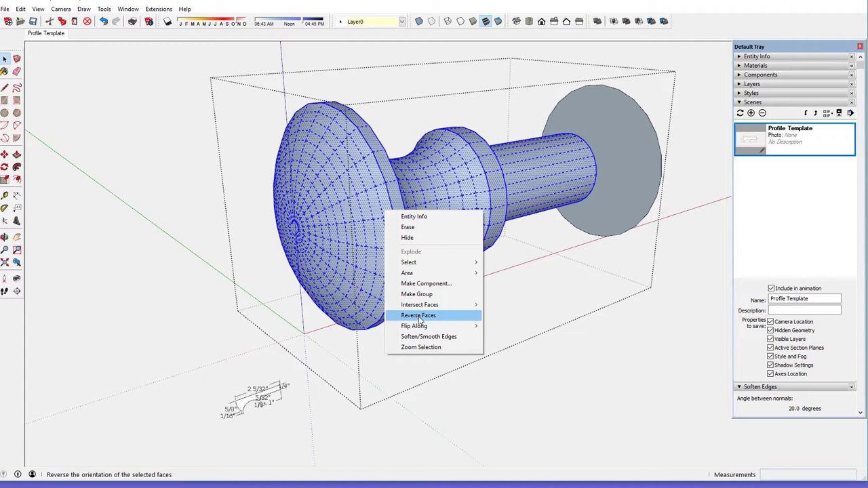
click(421, 317)
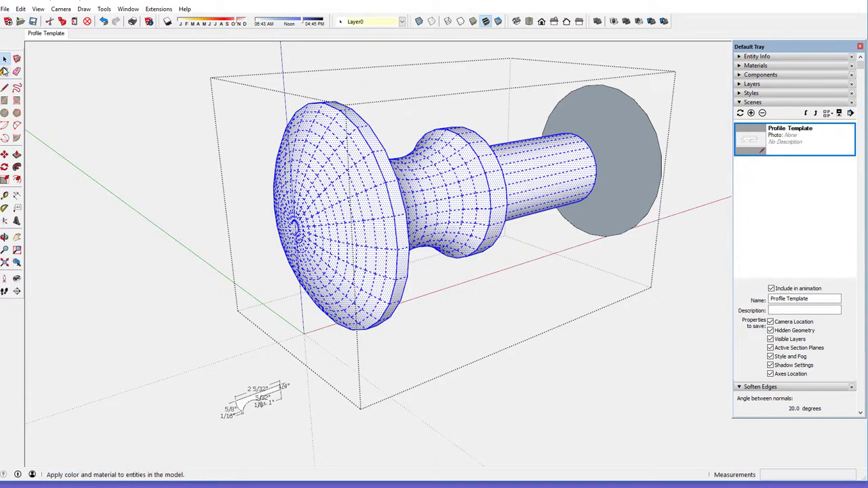
click(103, 121)
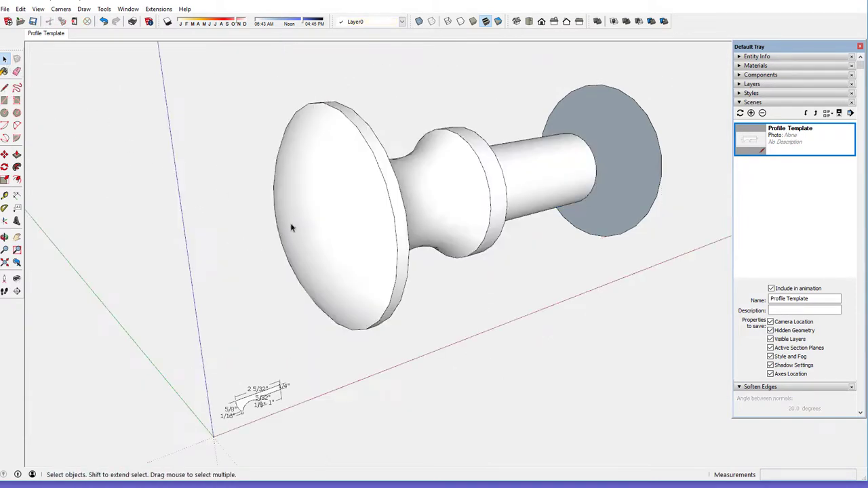
middle_drag(350, 236, 167, 240)
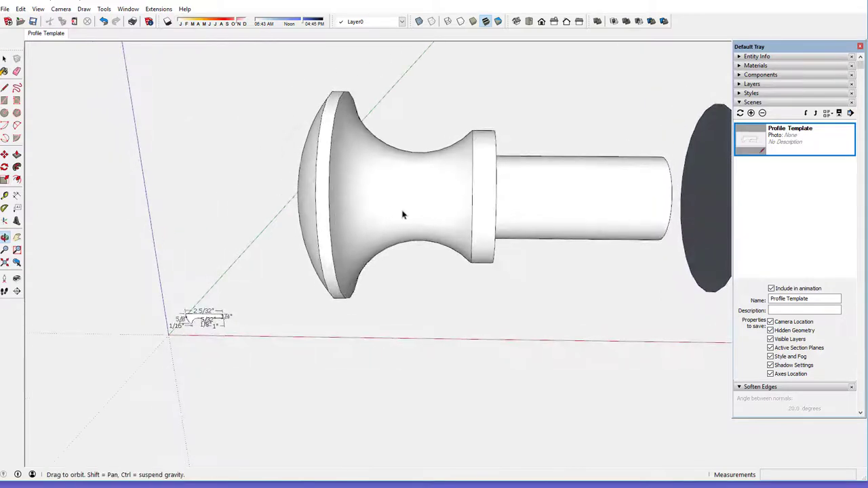
middle_drag(405, 215, 534, 187)
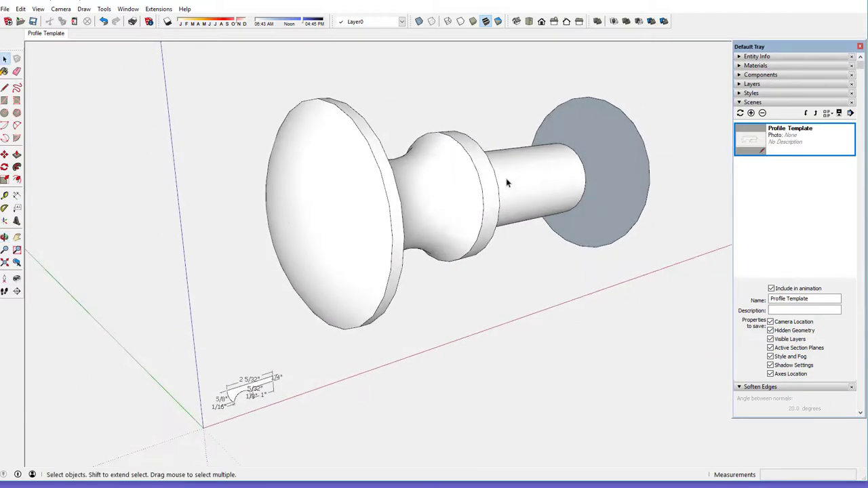
click(507, 183)
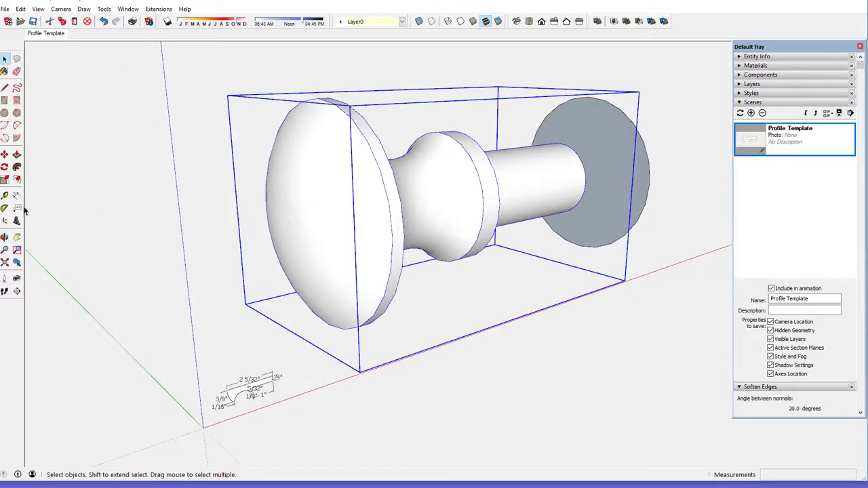
Scale the knob down by a factor of 0.1 to actual size and zoom in on it
click(5, 181)
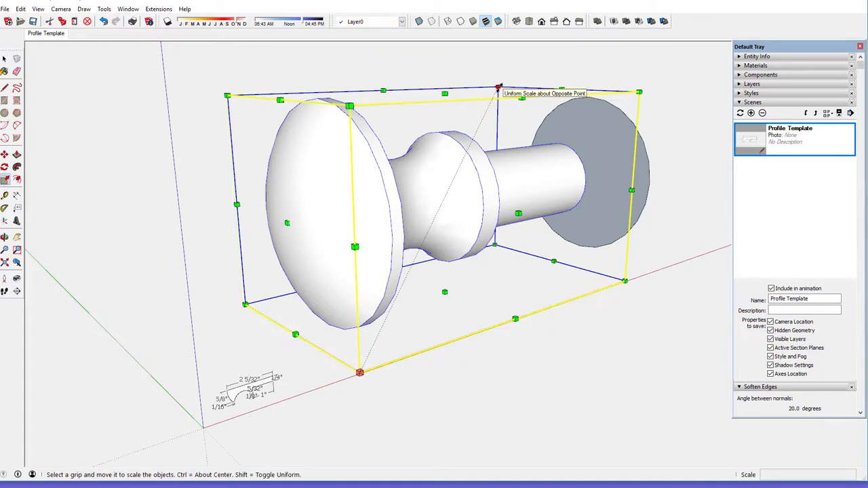
drag(499, 87, 425, 239)
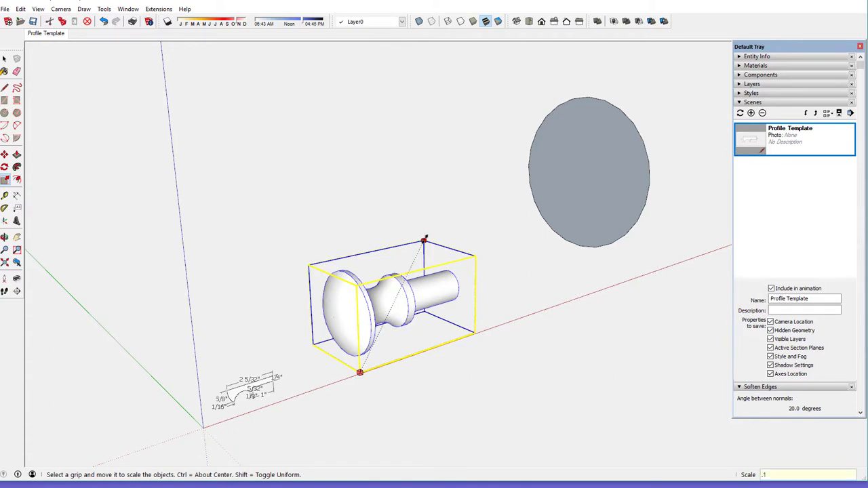
key(Return)
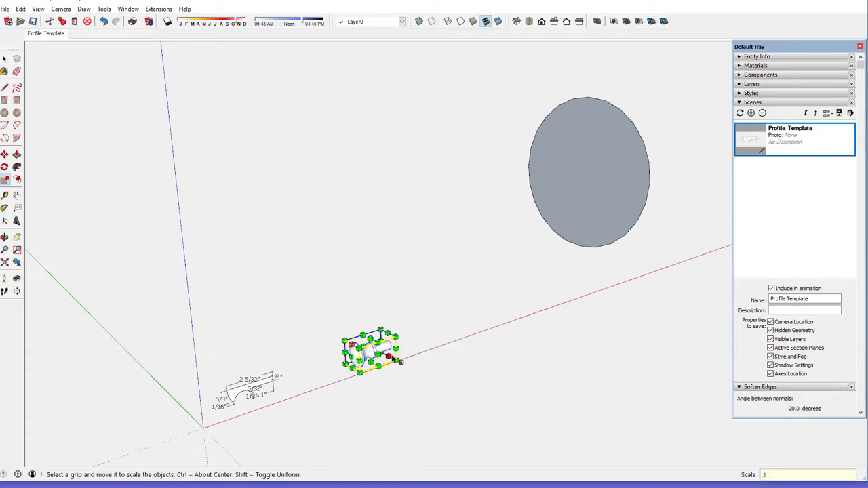
click(5, 59)
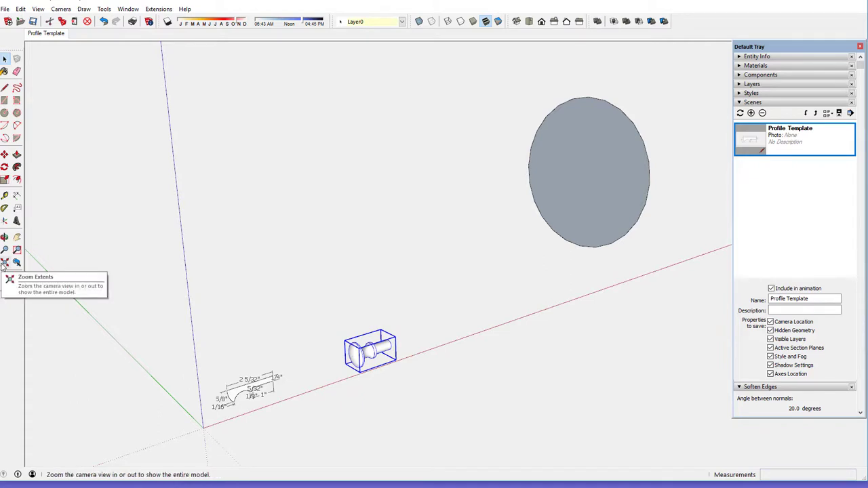
scroll(190, 309, up, 2)
scroll(420, 392, up, 6)
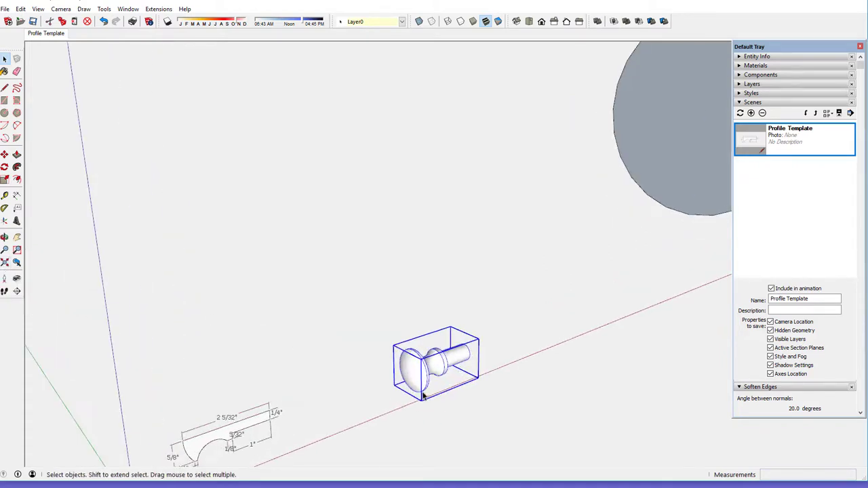